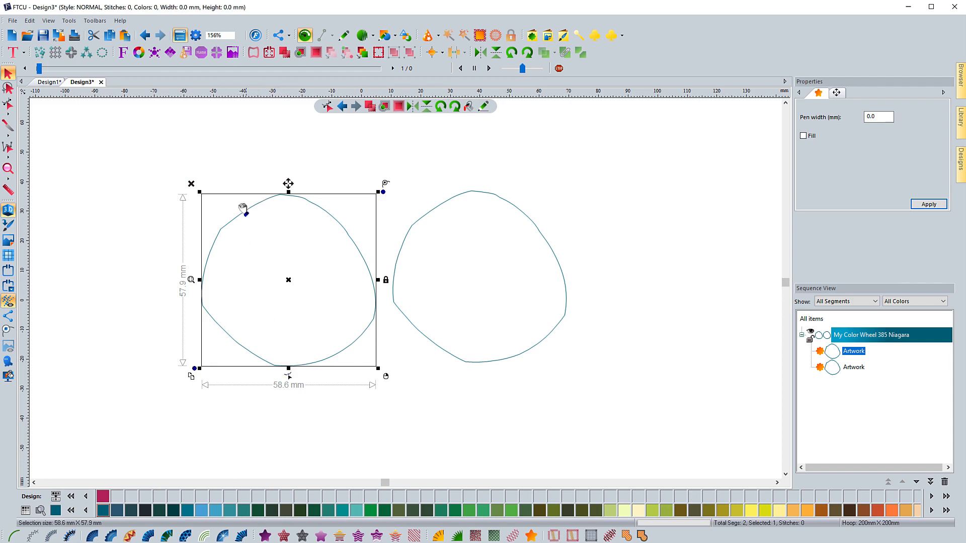
Show the outline nodes of the left artwork shape and those of the right one for comparison.
click(8, 104)
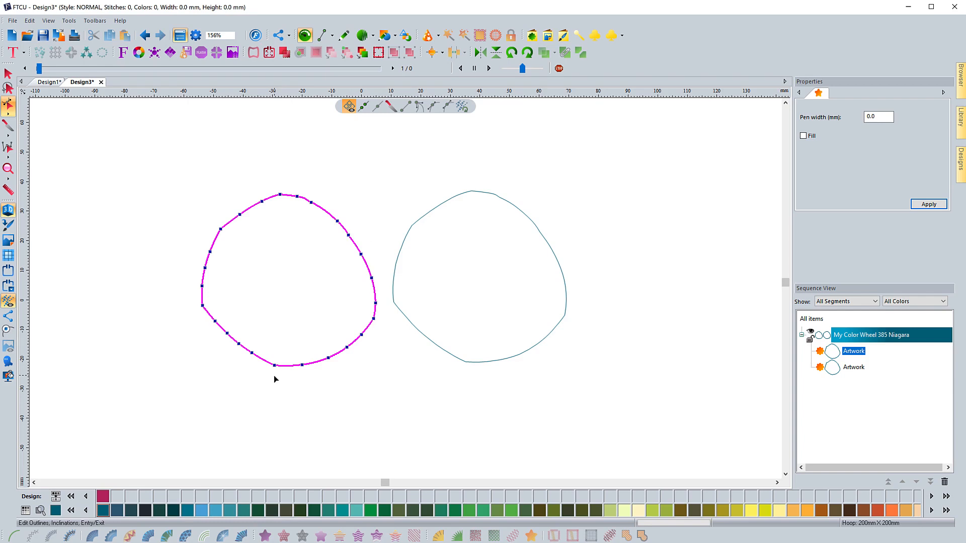
click(209, 370)
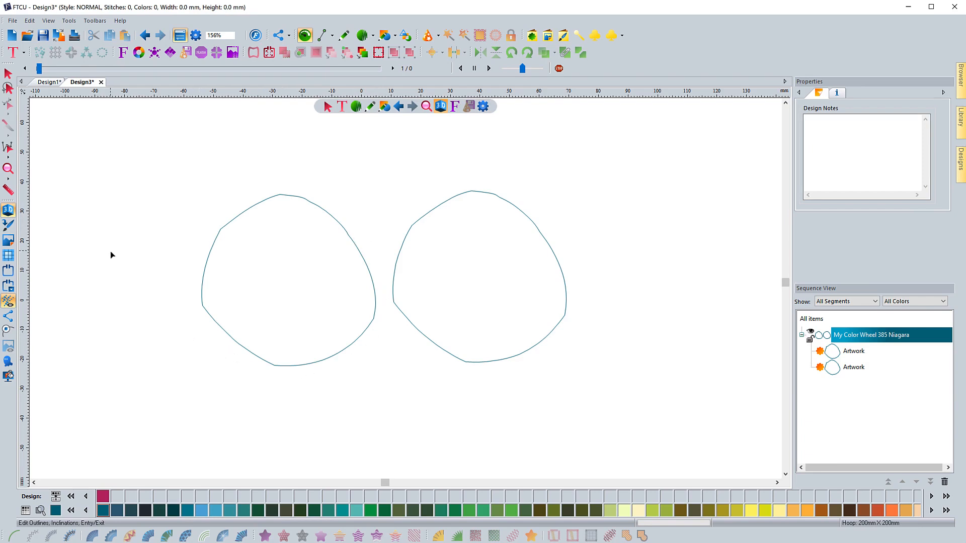
click(218, 231)
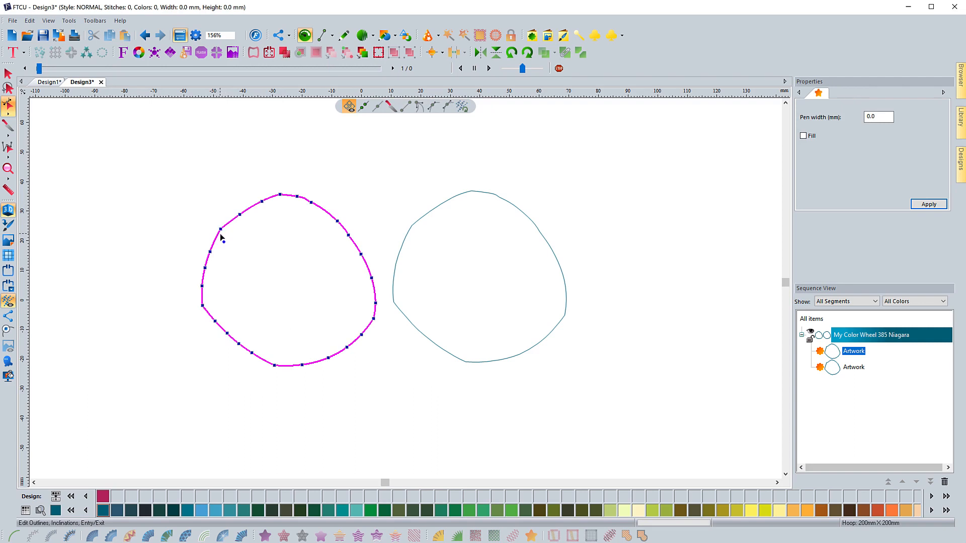
click(405, 244)
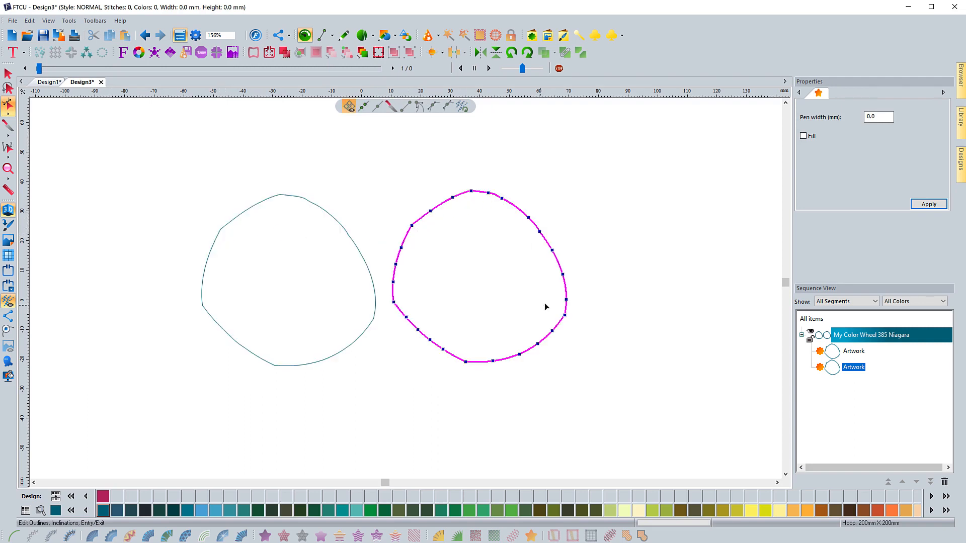
Open the Simplify Smoothen settings for the right artwork shape.
click(7, 74)
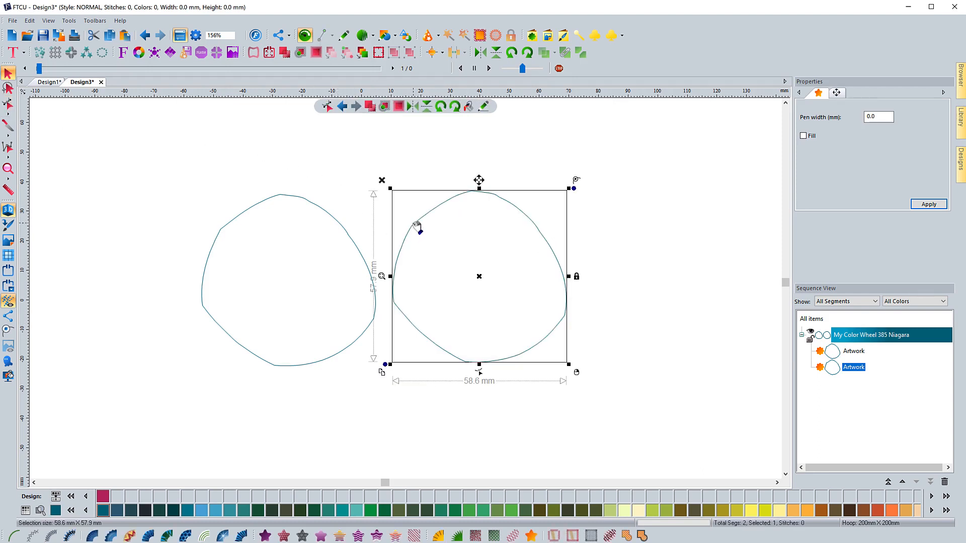
click(430, 168)
click(440, 208)
right_click(439, 206)
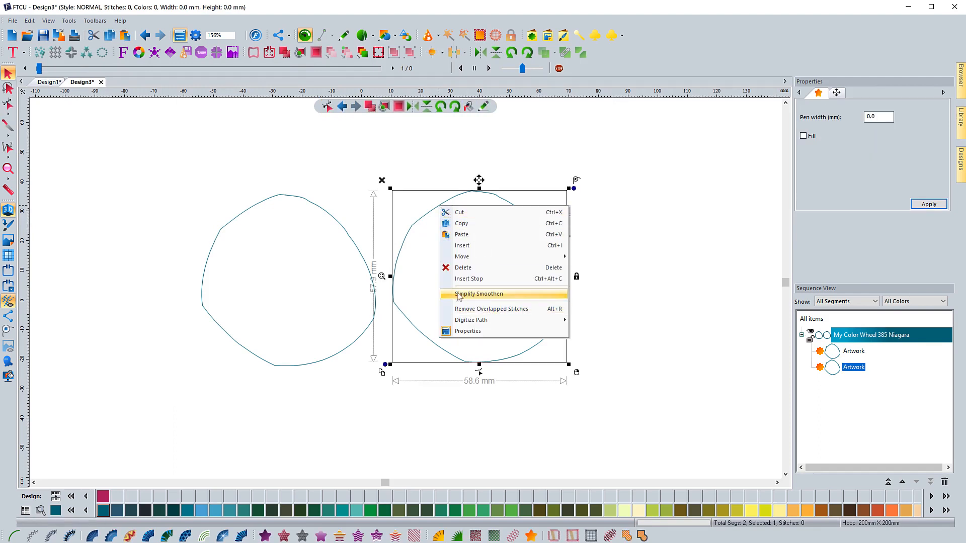
click(486, 298)
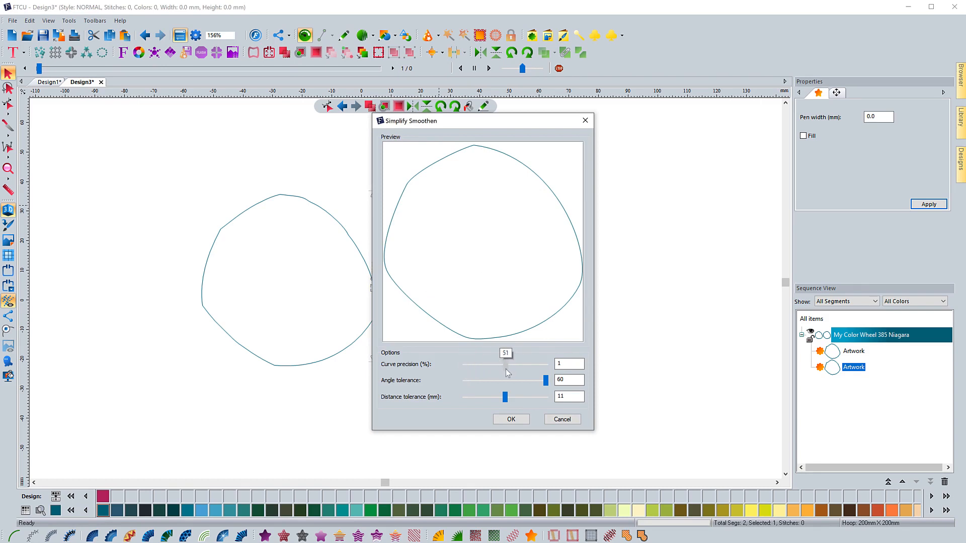
Try a curve precision of 50 % in the Simplify Smoothen preview.
drag(506, 369, 506, 369)
double_click(559, 364)
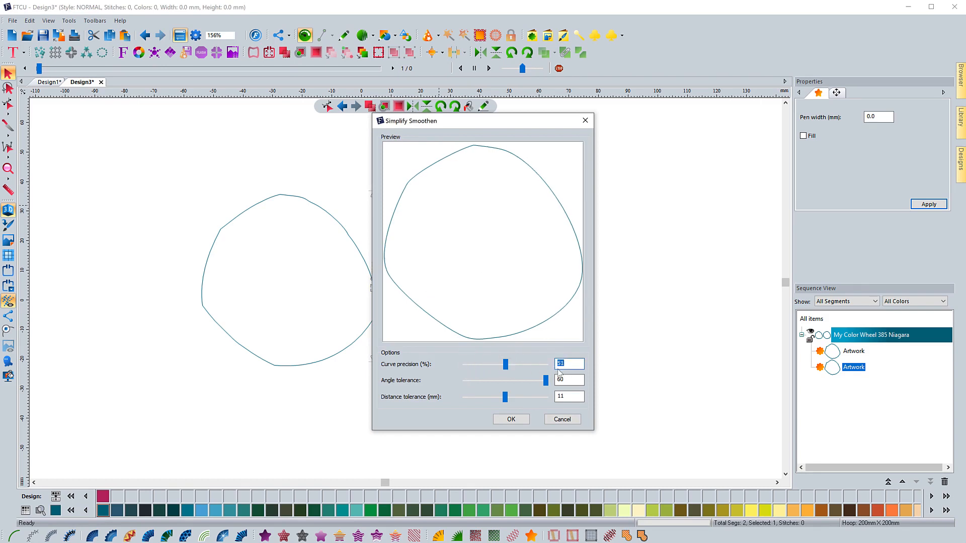
text(50)
key(Tab)
Try an angle tolerance of 35 for the smoothing.
drag(545, 381, 503, 381)
text(30)
key(BackSpace)
text(5)
Smooth the right shape with curve precision 1 %, angle tolerance 52 and distance tolerance 11 mm.
drag(504, 367, 479, 365)
drag(461, 363, 461, 364)
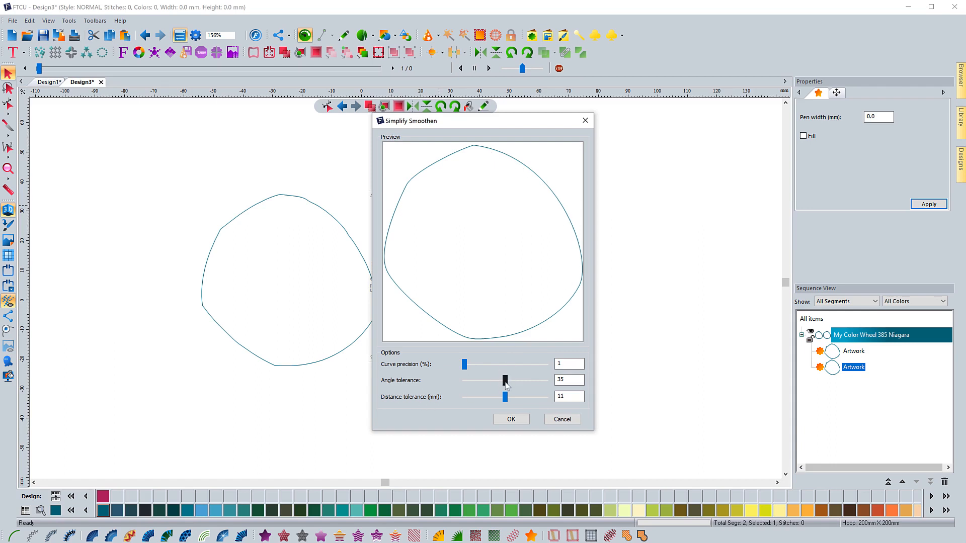
drag(506, 384, 433, 384)
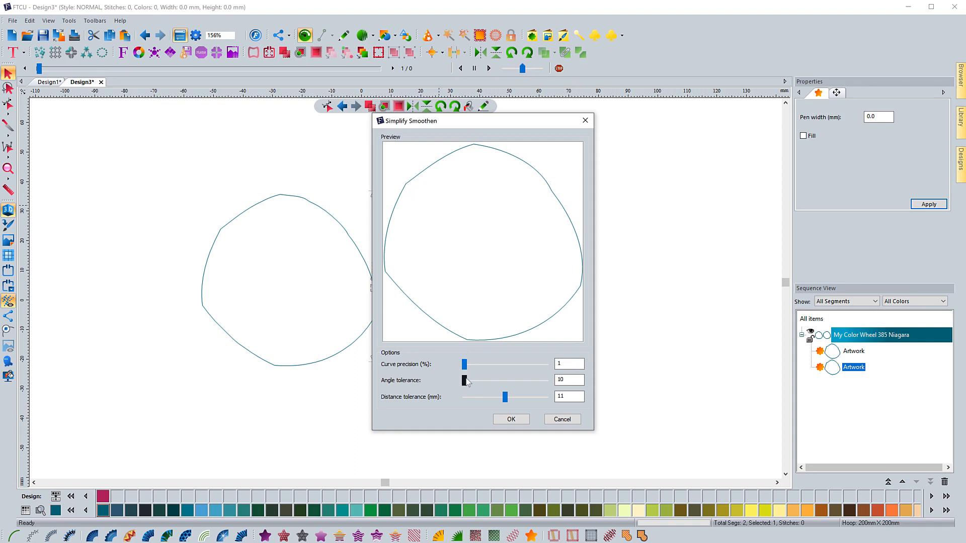
drag(466, 378, 532, 381)
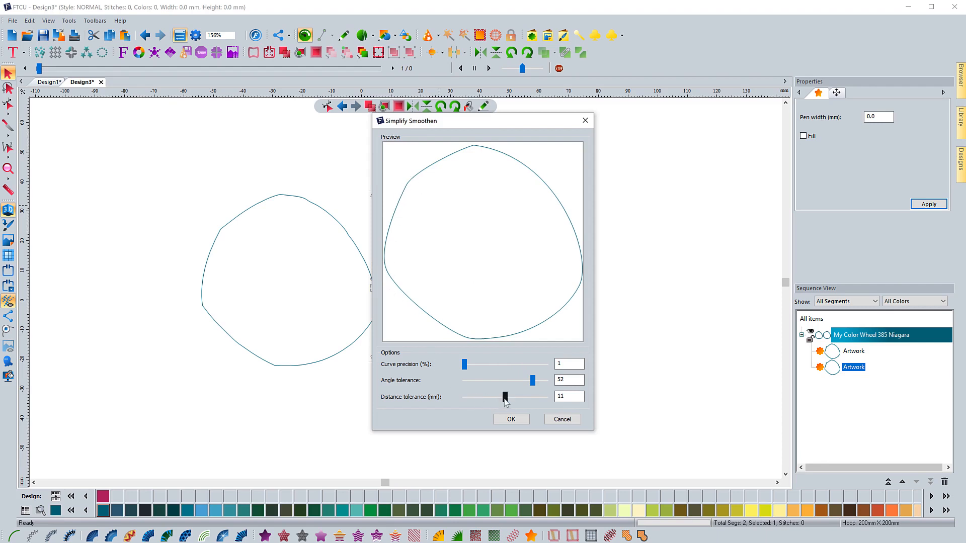
mouse_move(505, 399)
mouse_down()
mouse_move(447, 404)
mouse_move(546, 400)
mouse_move(497, 400)
mouse_move(506, 402)
mouse_up()
click(509, 421)
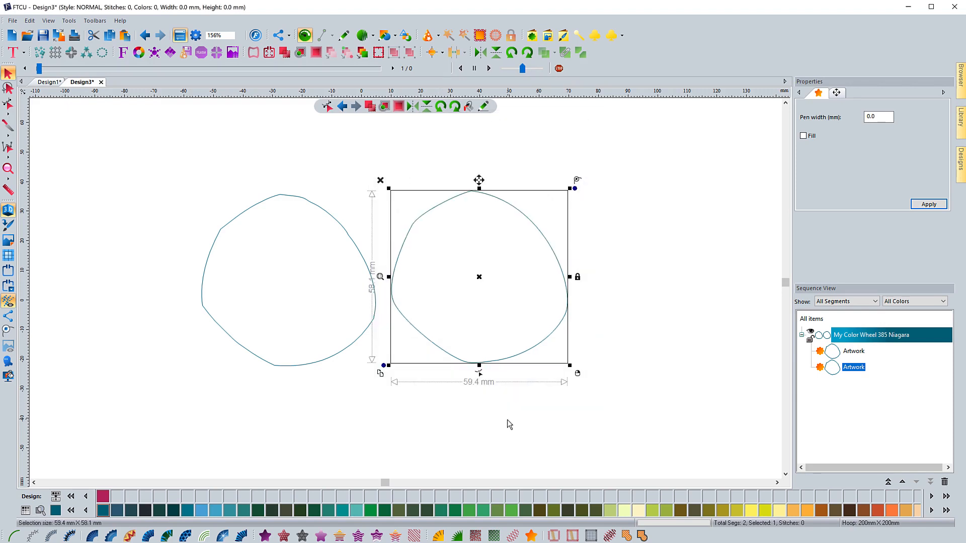
Compare the nodes of the untouched left shape with those of the smoothed right shape, testing the curve handle at its top node.
click(438, 421)
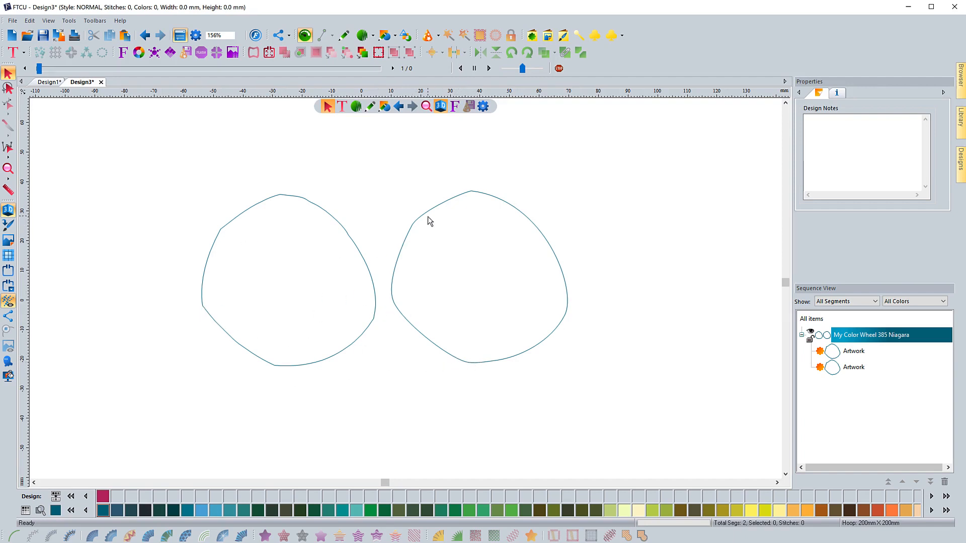
click(289, 197)
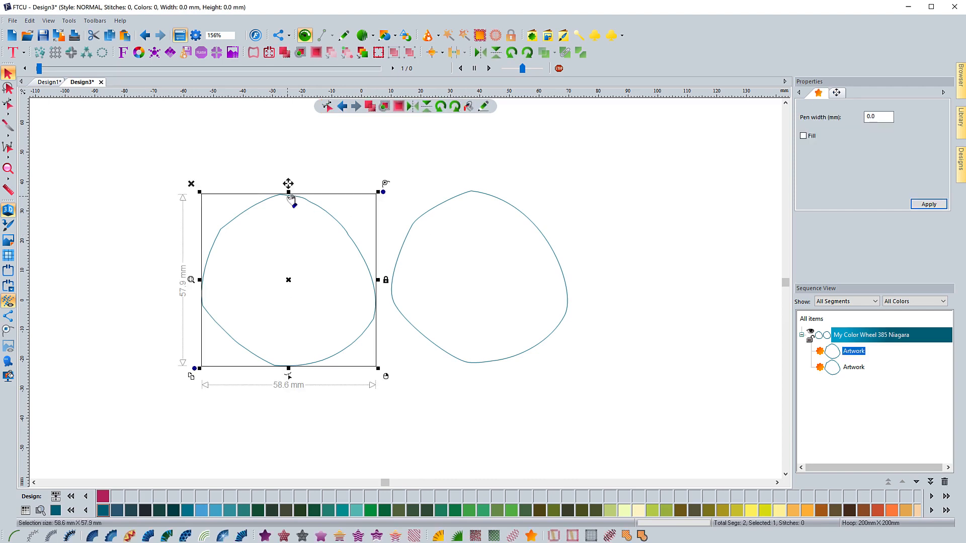
double_click(282, 363)
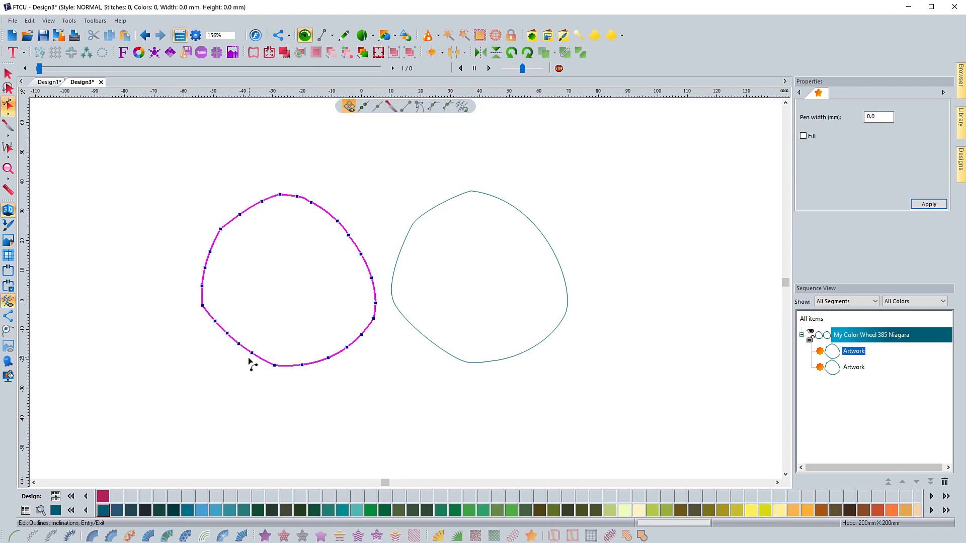
click(403, 248)
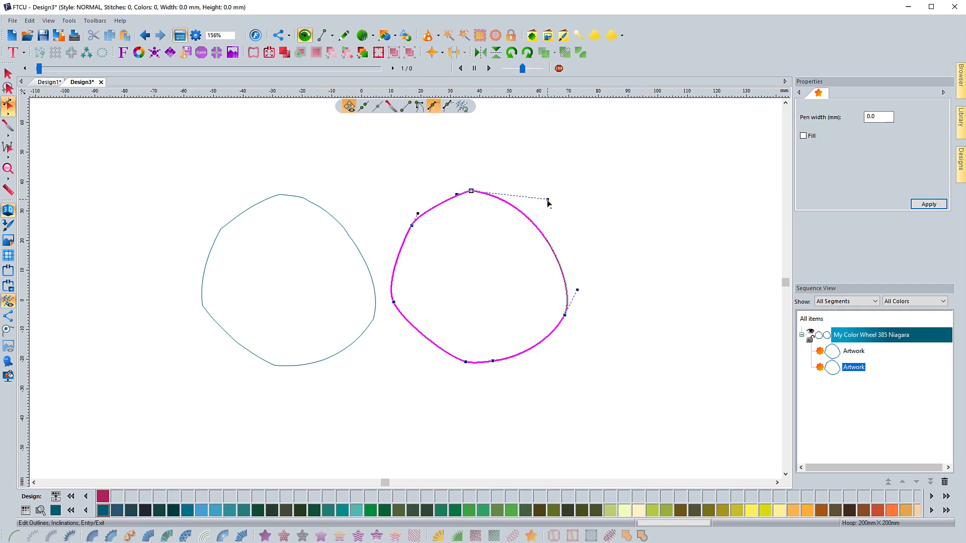
drag(546, 201, 547, 190)
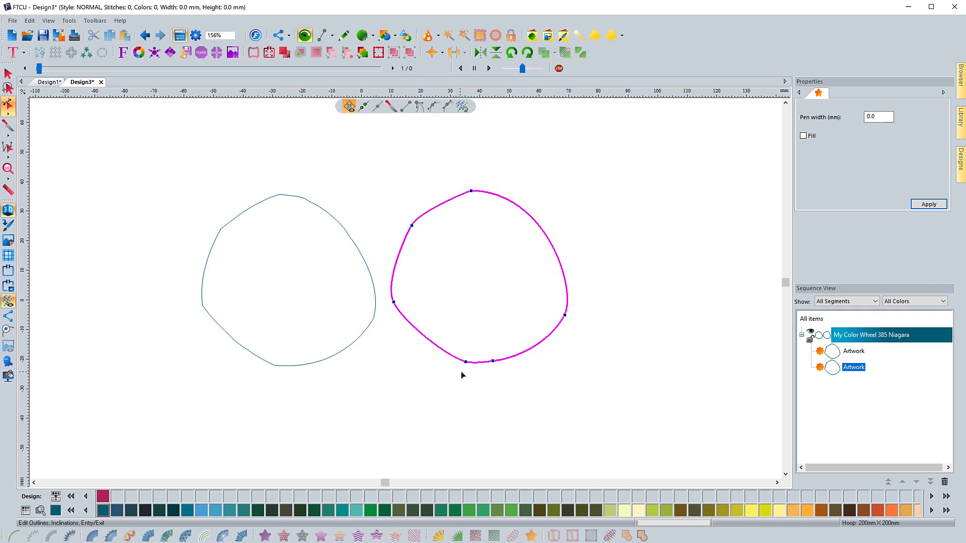
click(374, 303)
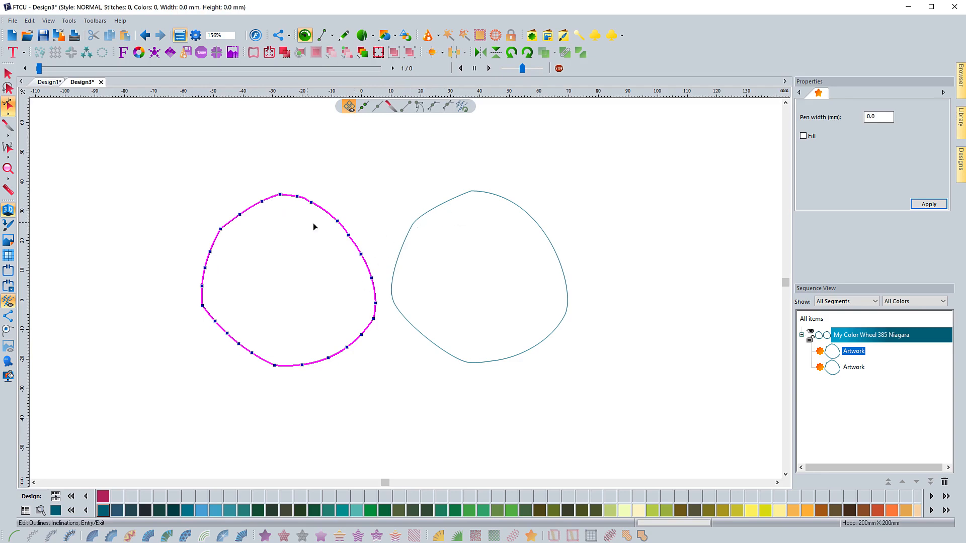
click(414, 223)
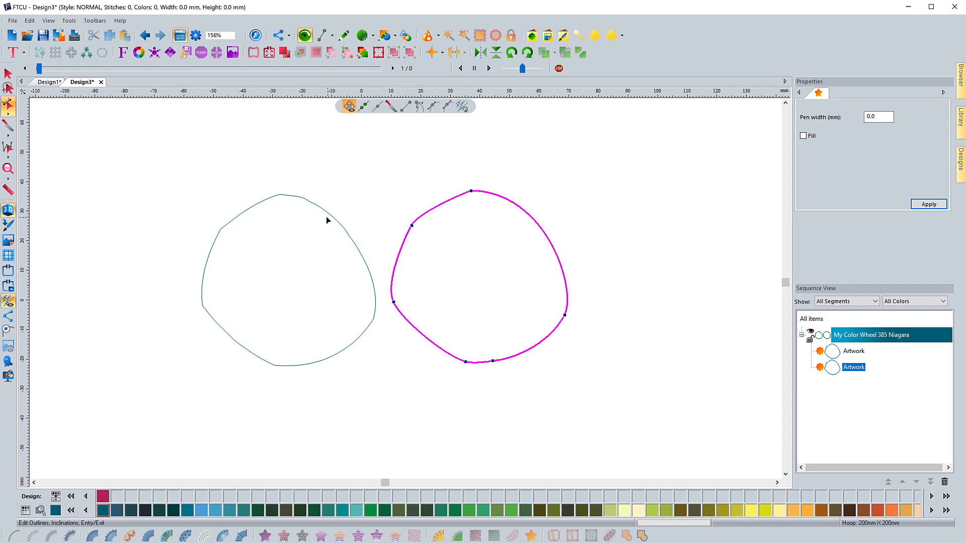
click(355, 246)
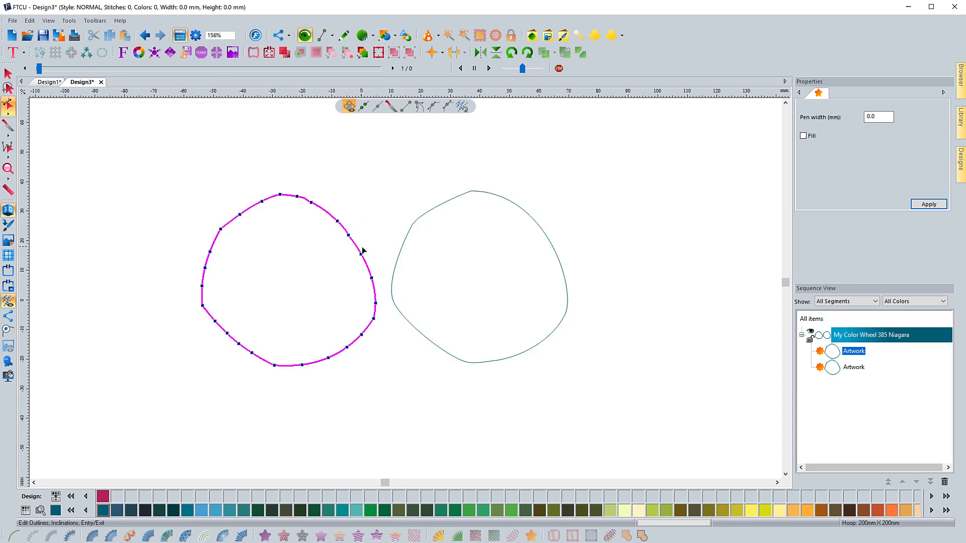
click(406, 245)
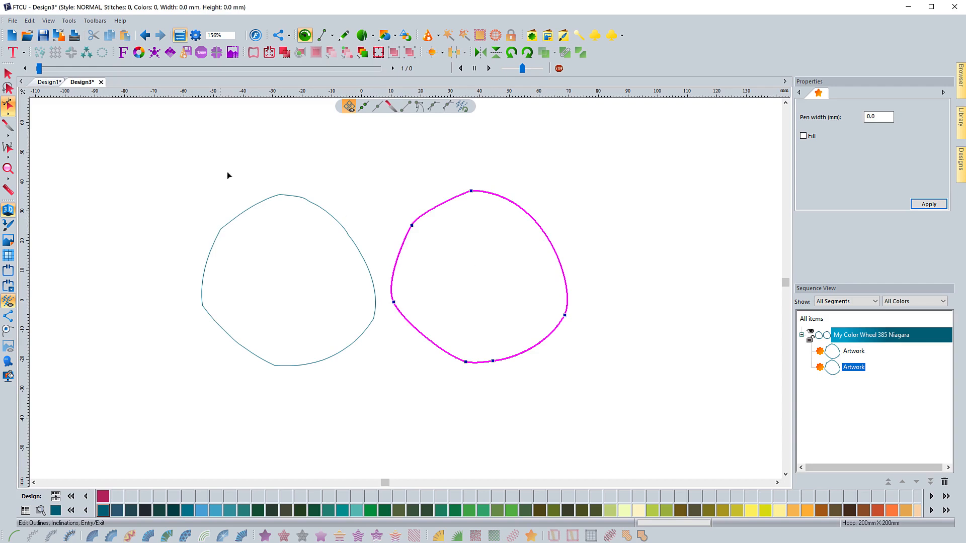
Review the Simplify Smoothen settings for the left artwork shape and close them without applying.
click(8, 73)
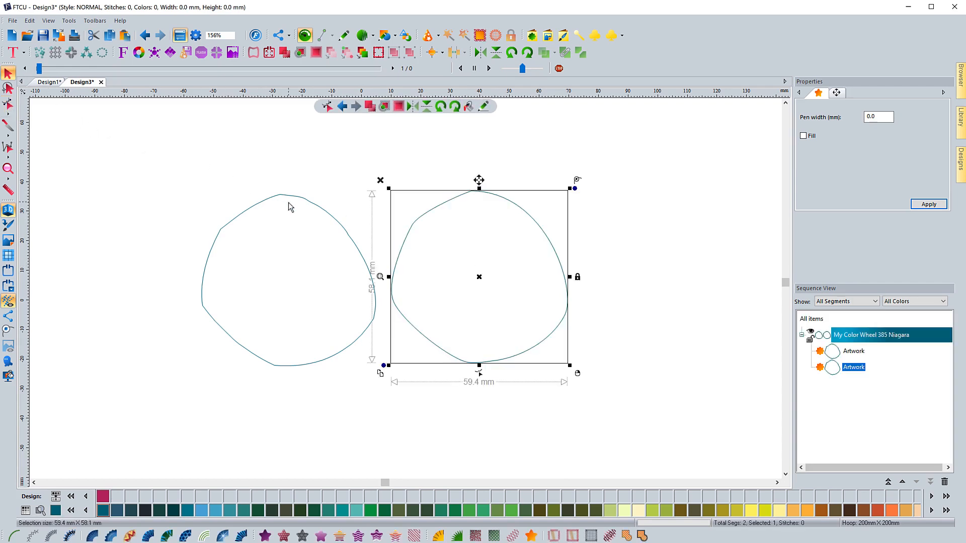
click(309, 203)
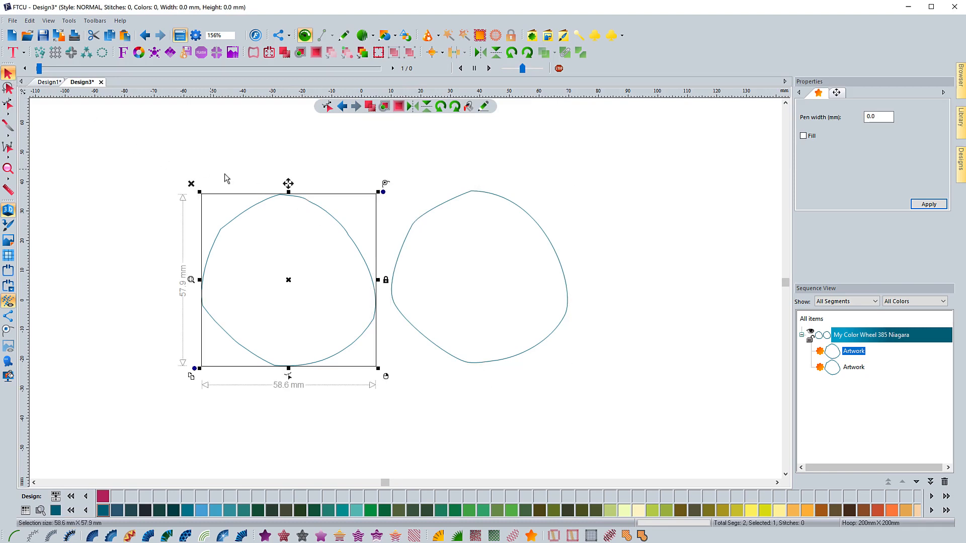
right_click(276, 199)
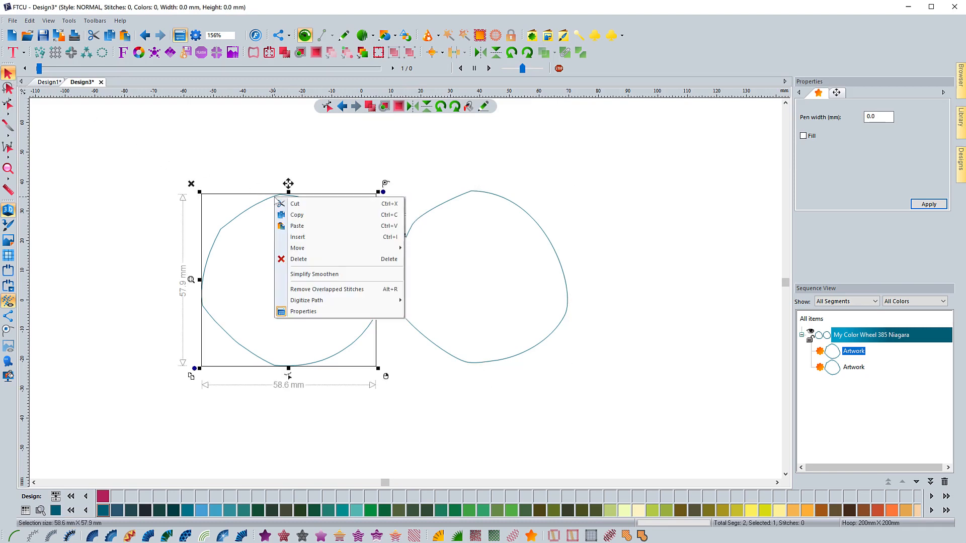
click(333, 275)
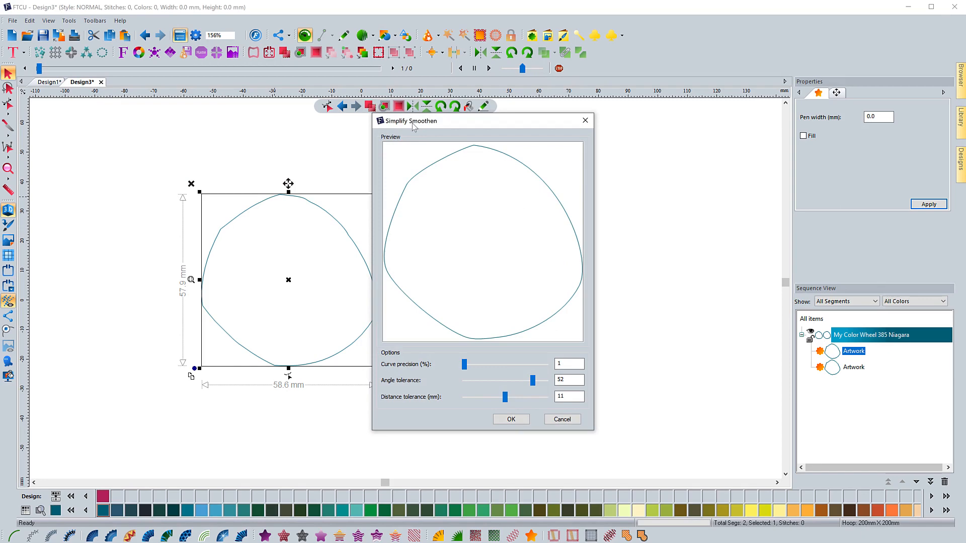
click(556, 423)
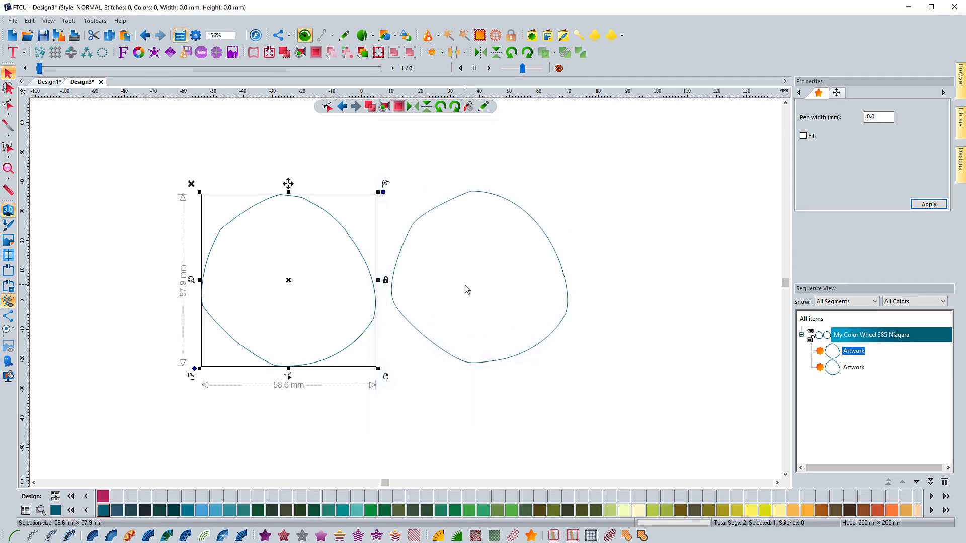